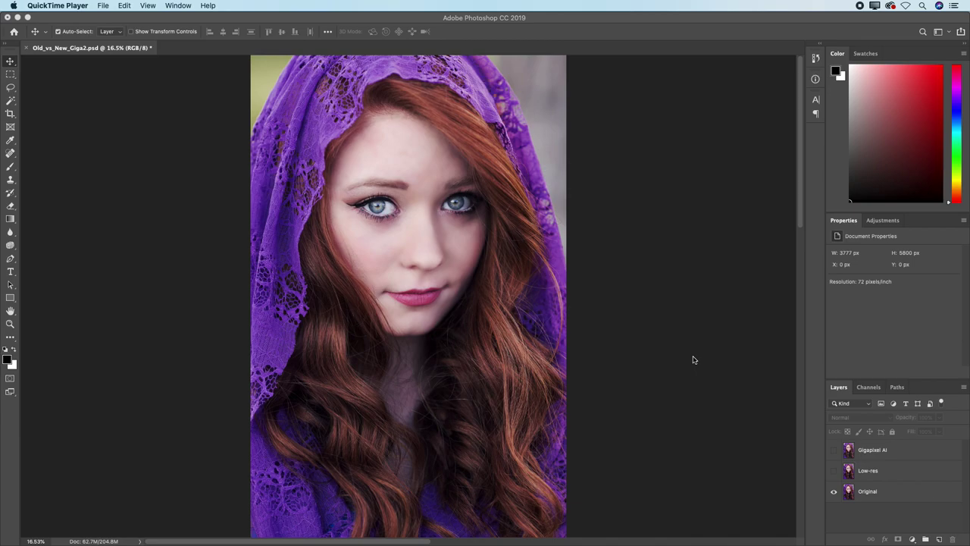
# Step: Select the Original layer and zoom to 100% centred on the portrait's left eye
pyautogui.click(651, 250)
pyautogui.press('super+space')
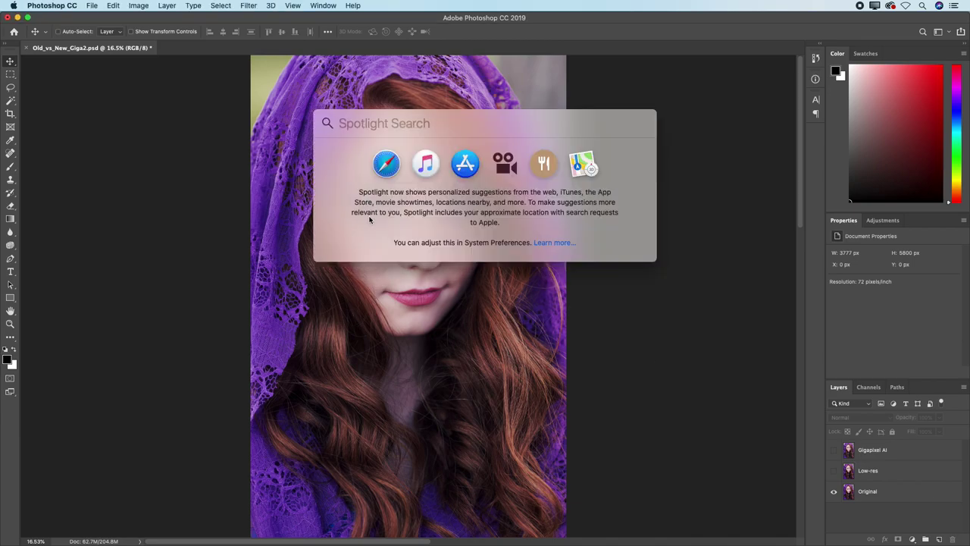
pyautogui.click(364, 301)
pyautogui.scroll(5, 377, 209)
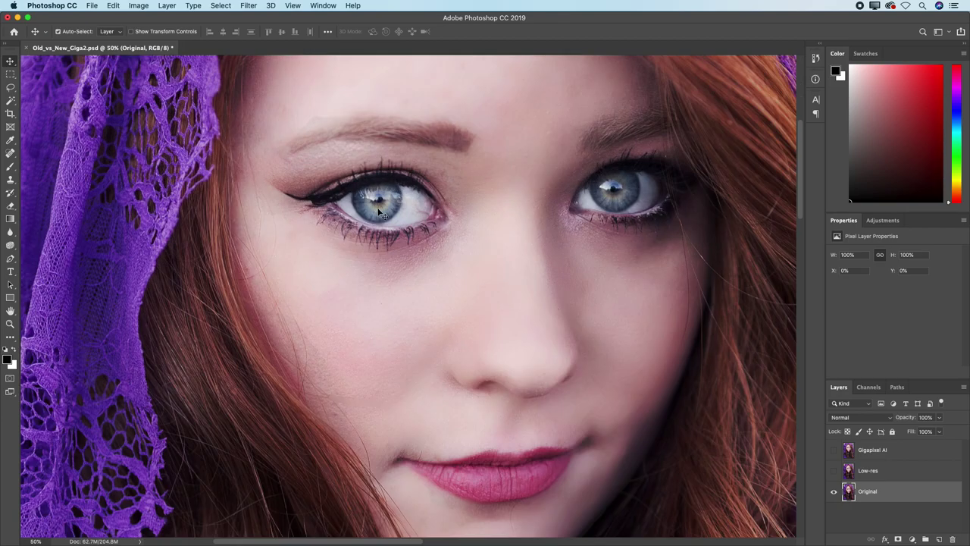
pyautogui.scroll(3, 382, 214)
pyautogui.moveTo(440, 207); pyautogui.dragTo(514, 349)
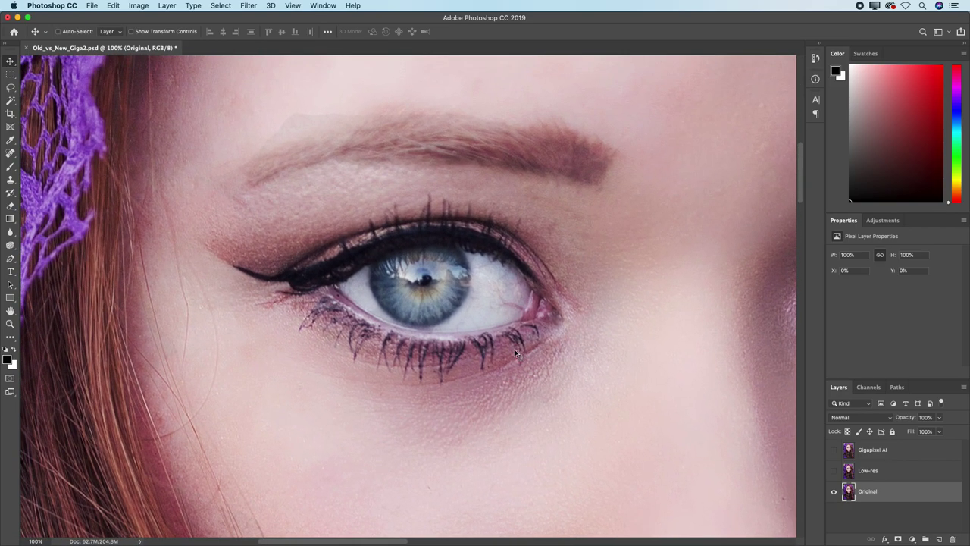
# Step: Check the image size (3777 × 5800 px) and cancel without changes
pyautogui.press('super+alt+i')
pyautogui.moveTo(396, 109); pyautogui.dragTo(497, 138)
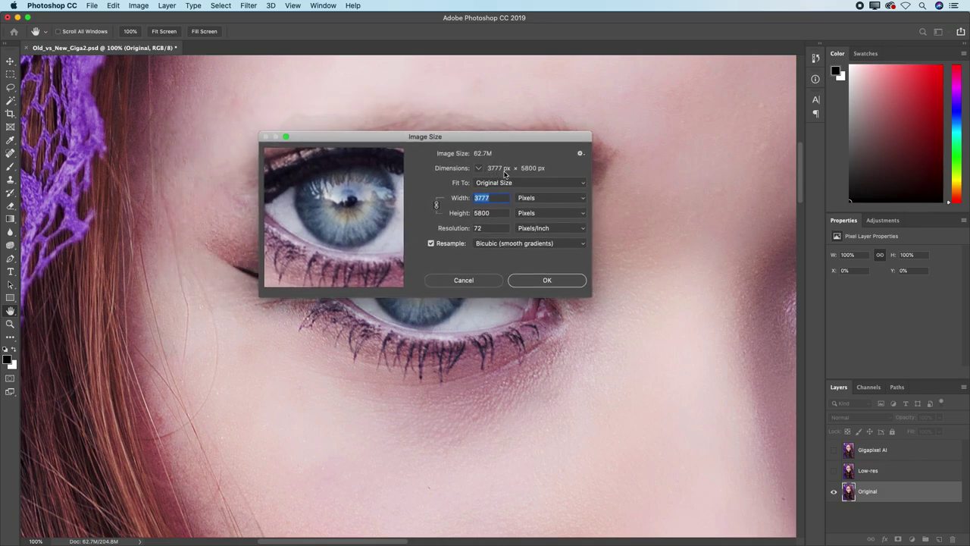
pyautogui.click(483, 281)
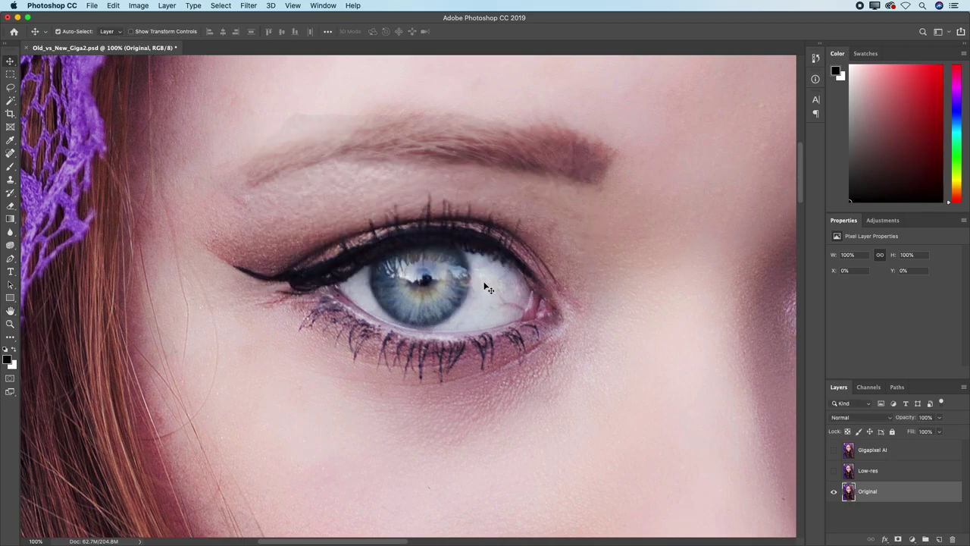
# Step: Turn on the Low-res layer and zoom to 200% on its pixelated eye
pyautogui.click(834, 471)
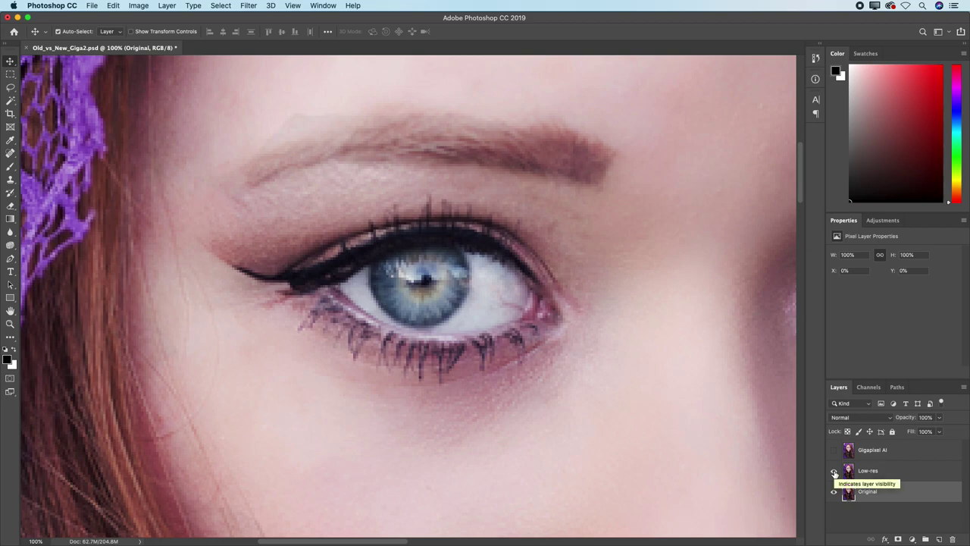
pyautogui.press('super+plus')
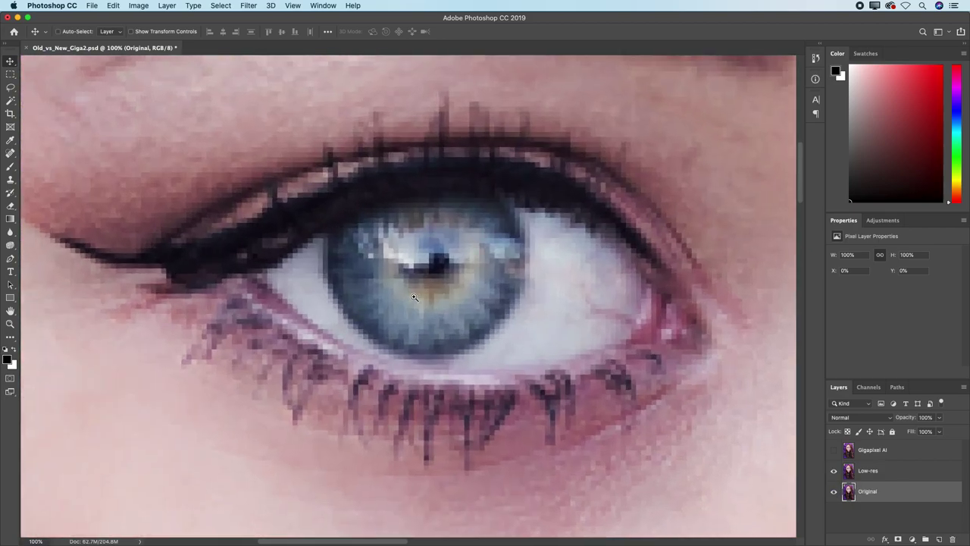
pyautogui.scroll(2, 528, 343)
pyautogui.moveTo(528, 342); pyautogui.dragTo(543, 342)
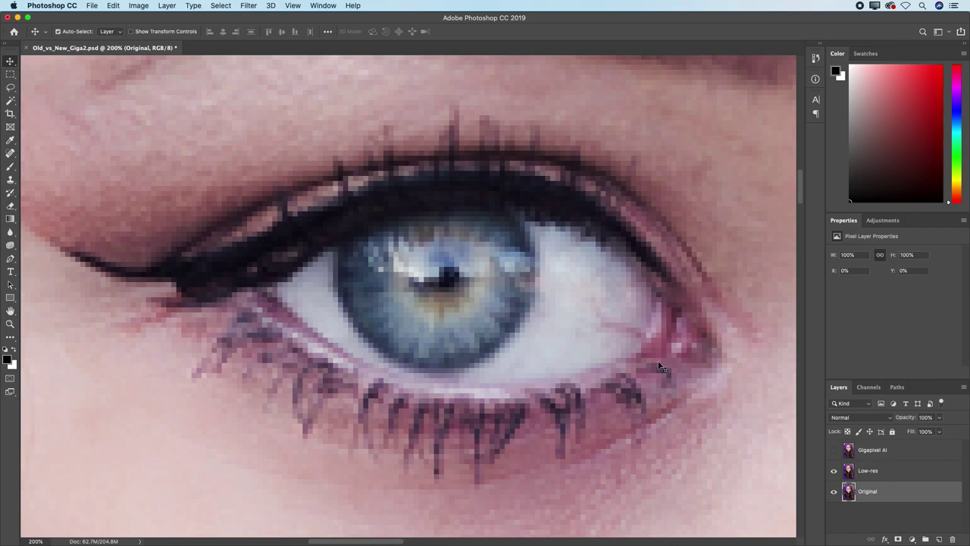
# Step: Compare Gigapixel AI against Low-res on the eye at 300%, leave it on, and return to 100%
pyautogui.click(834, 450)
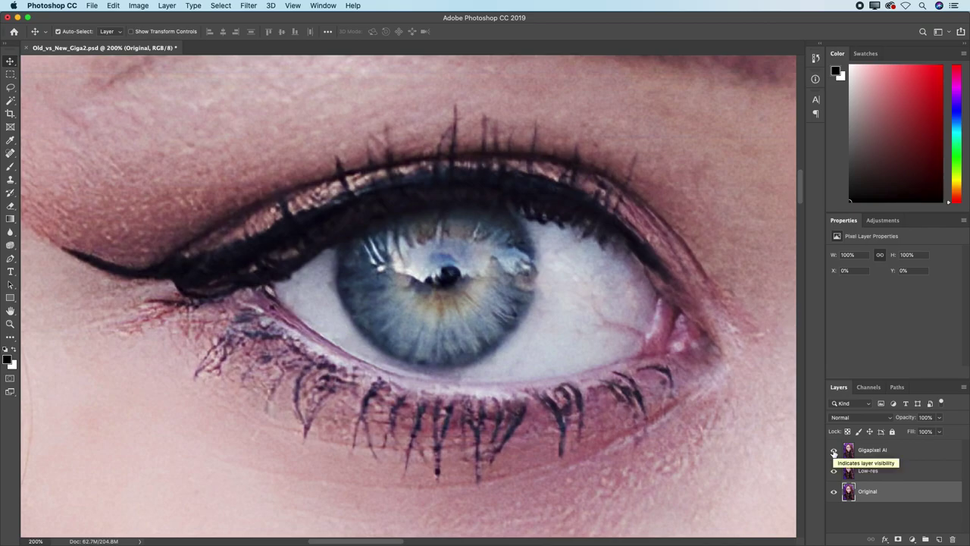
pyautogui.click(833, 451)
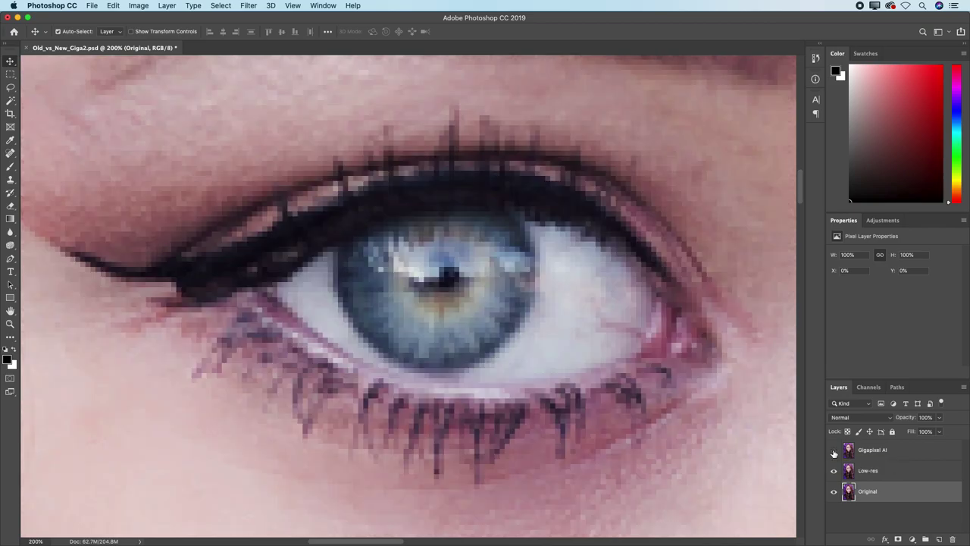
pyautogui.scroll(3, 438, 260)
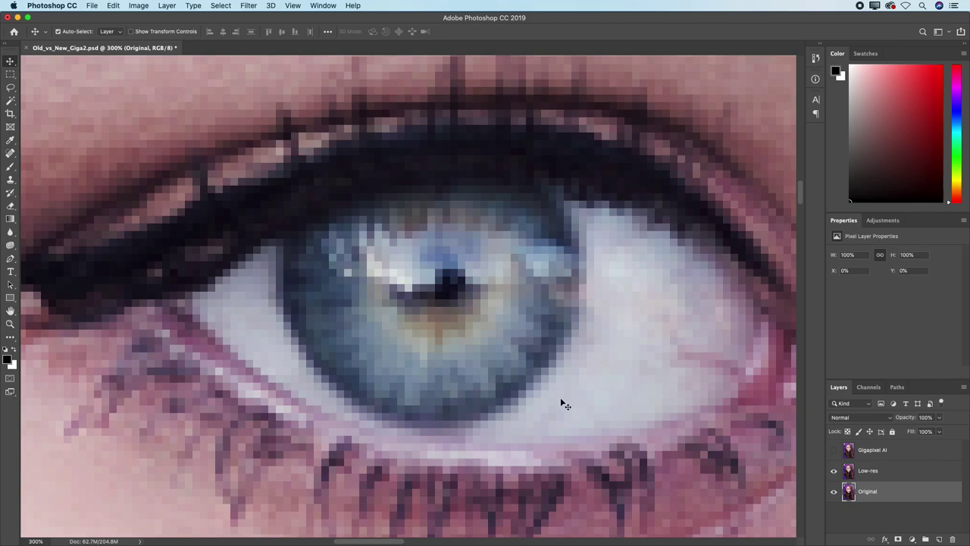
pyautogui.click(833, 451)
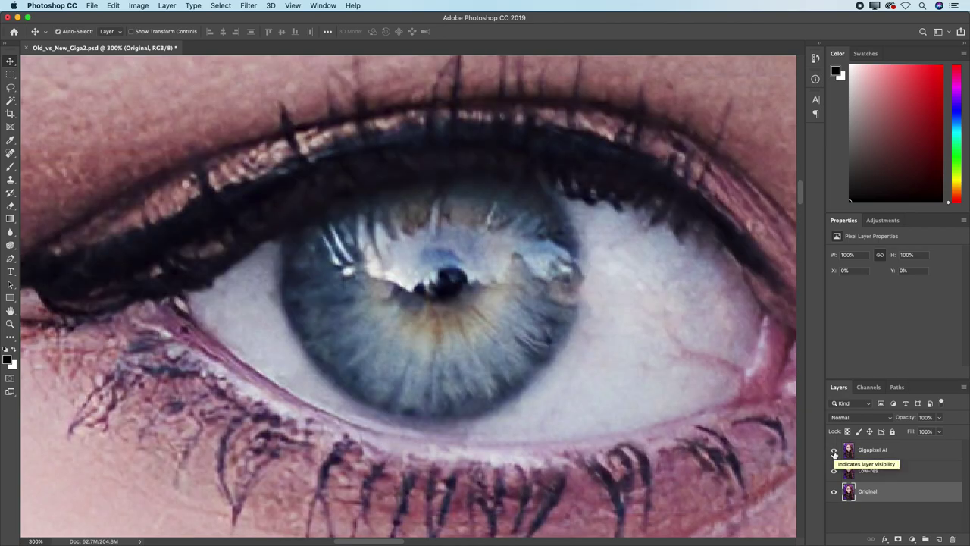
pyautogui.press('super+minus')
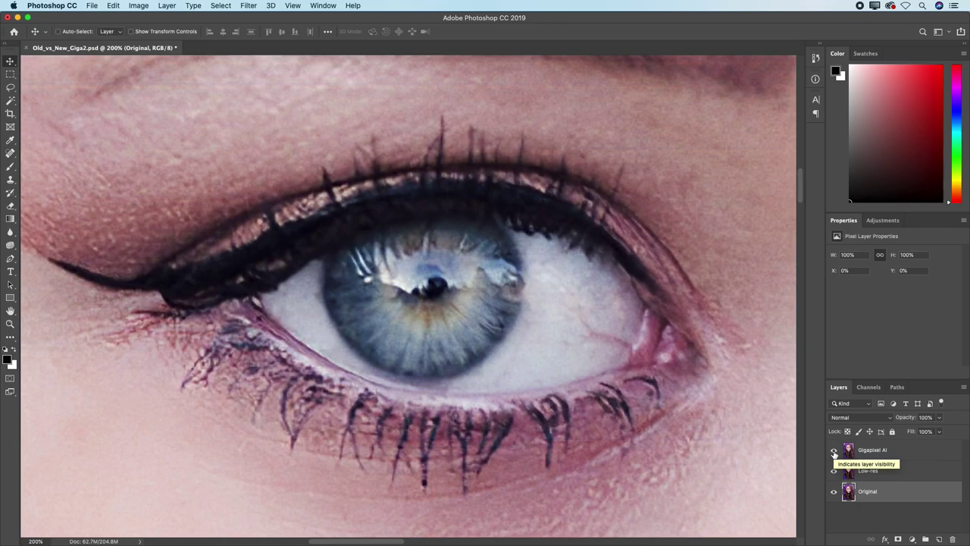
pyautogui.press('super+minus')
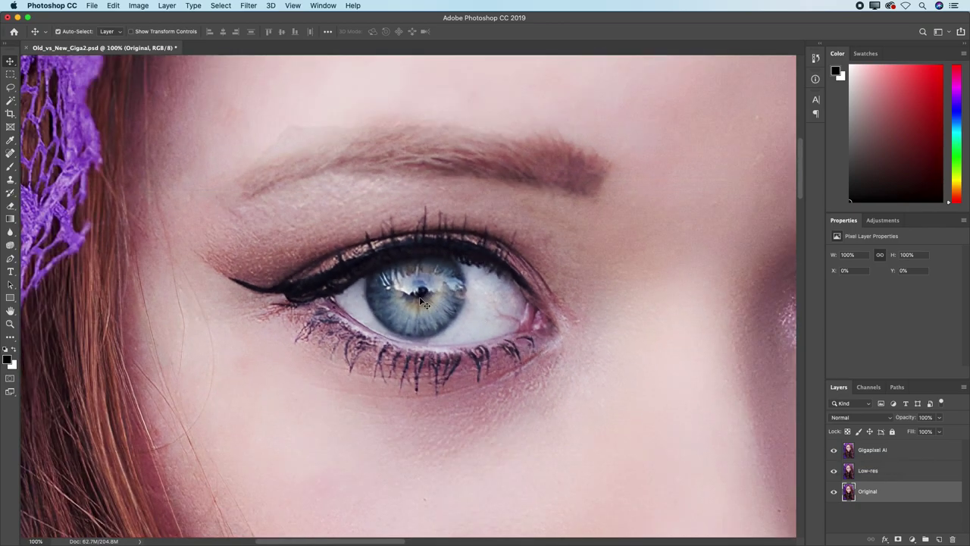
# Step: Toggle the Low-res and Gigapixel AI layers repeatedly to compare their renderings of the eye
pyautogui.click(834, 471)
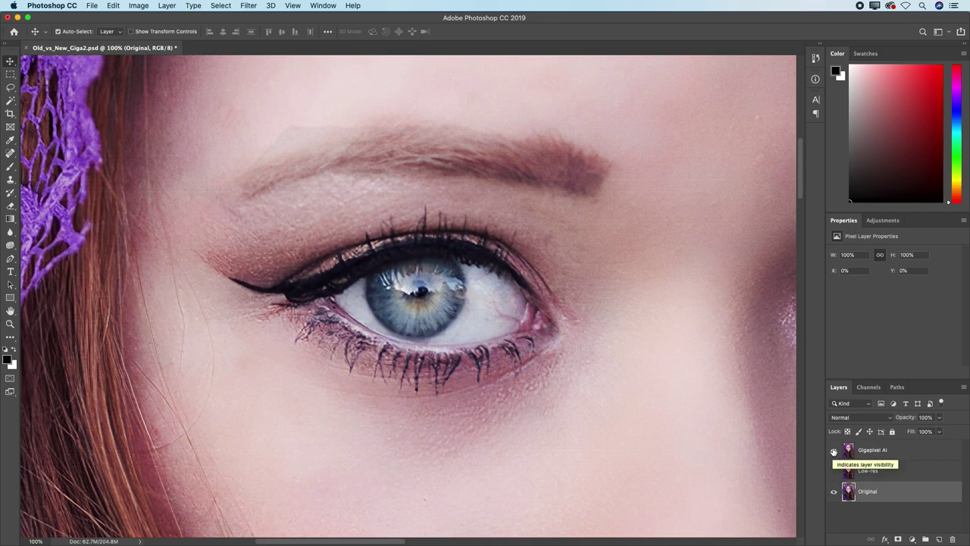
pyautogui.click(834, 450)
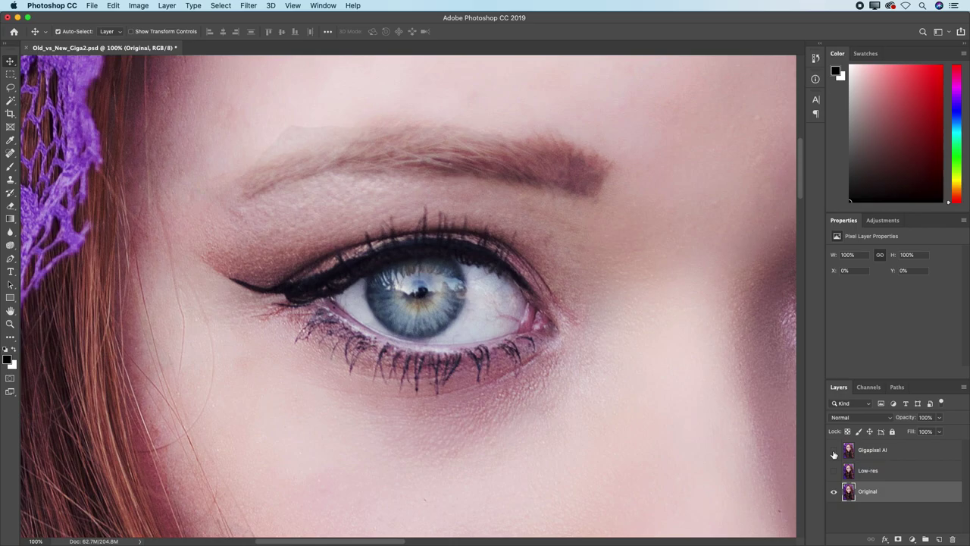
pyautogui.click(835, 451)
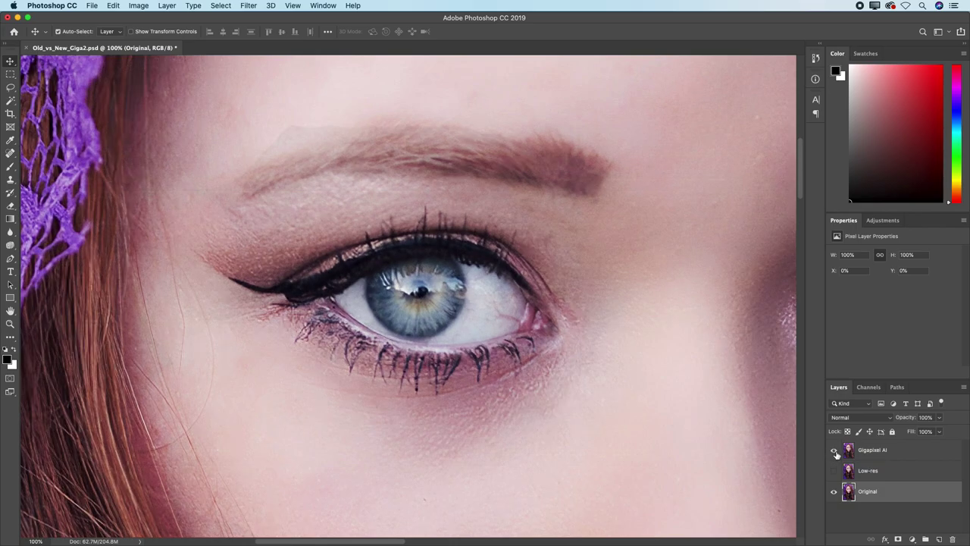
pyautogui.click(833, 470)
pyautogui.click(834, 451)
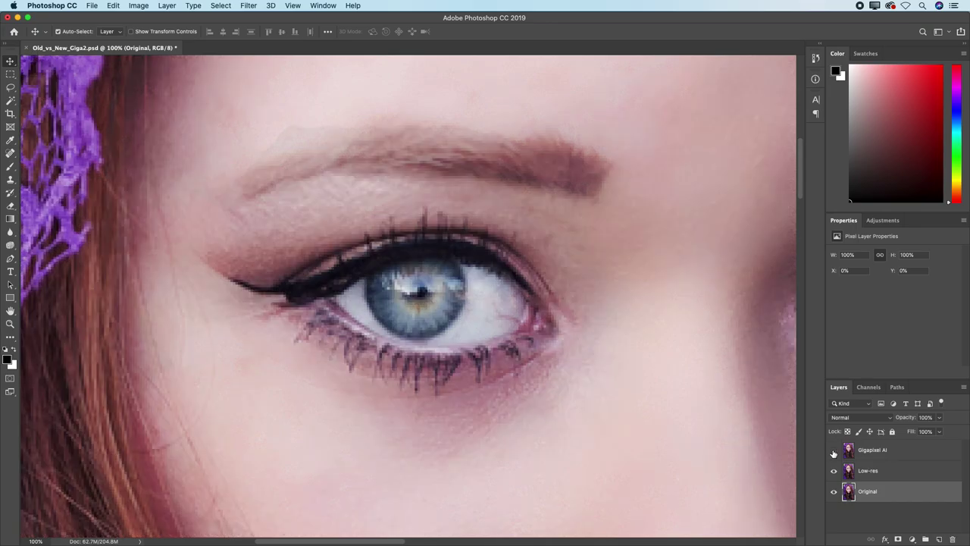
pyautogui.click(833, 451)
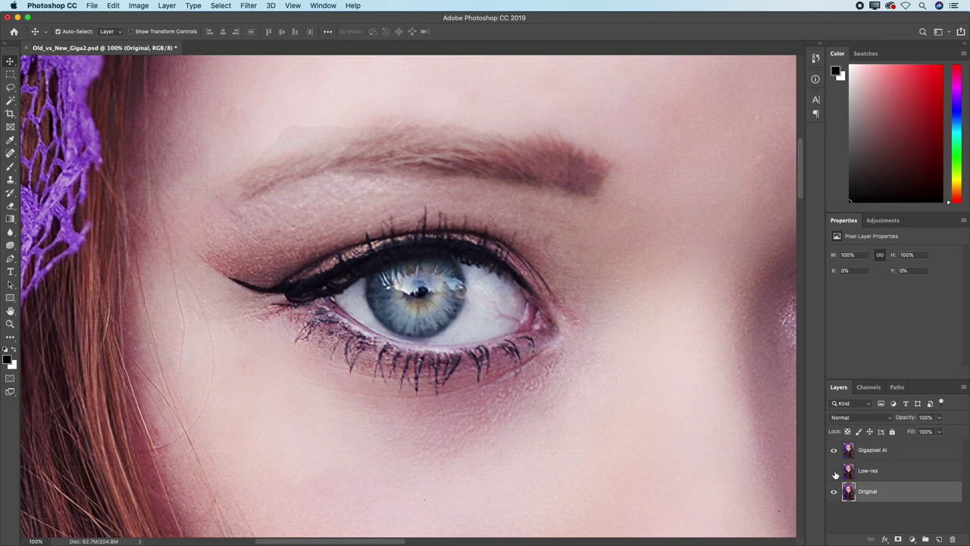
pyautogui.click(834, 471)
pyautogui.click(834, 451)
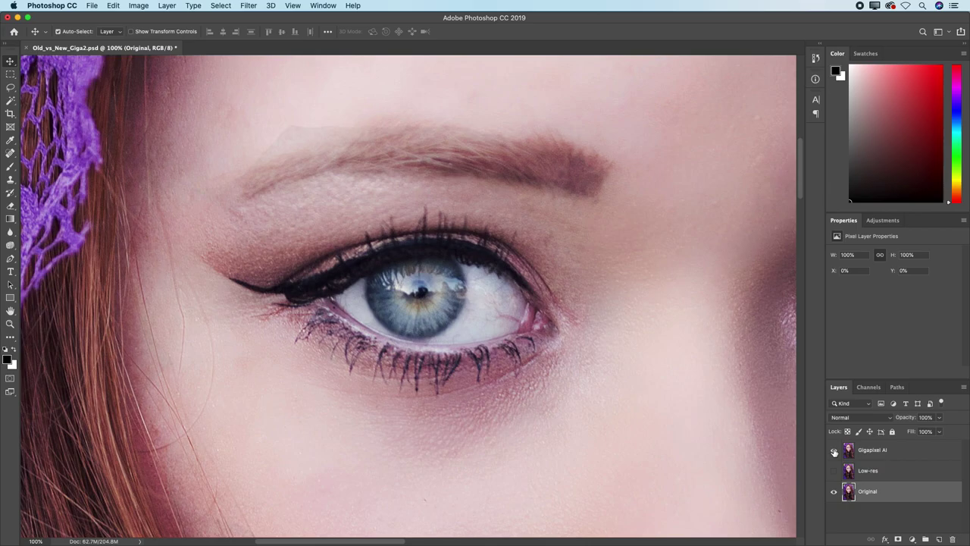
pyautogui.click(833, 451)
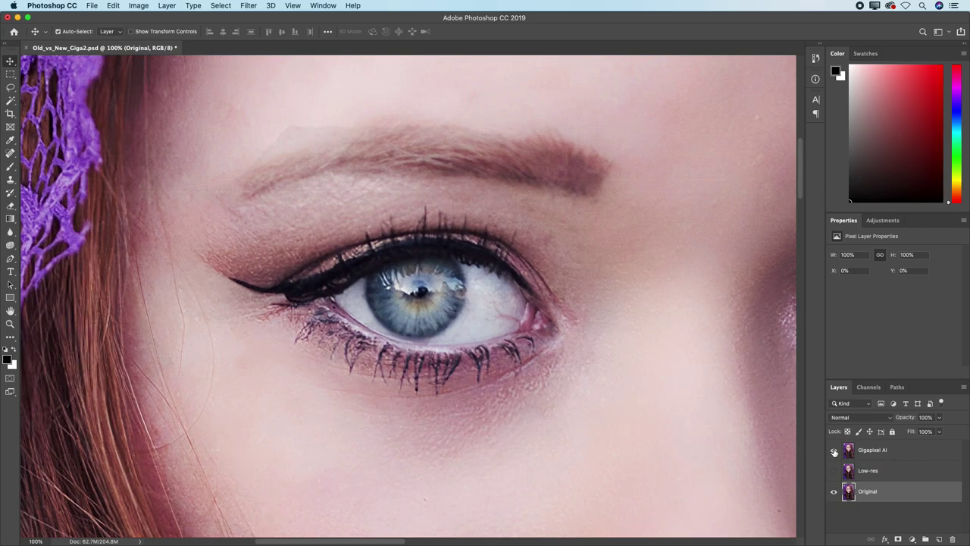
pyautogui.click(834, 451)
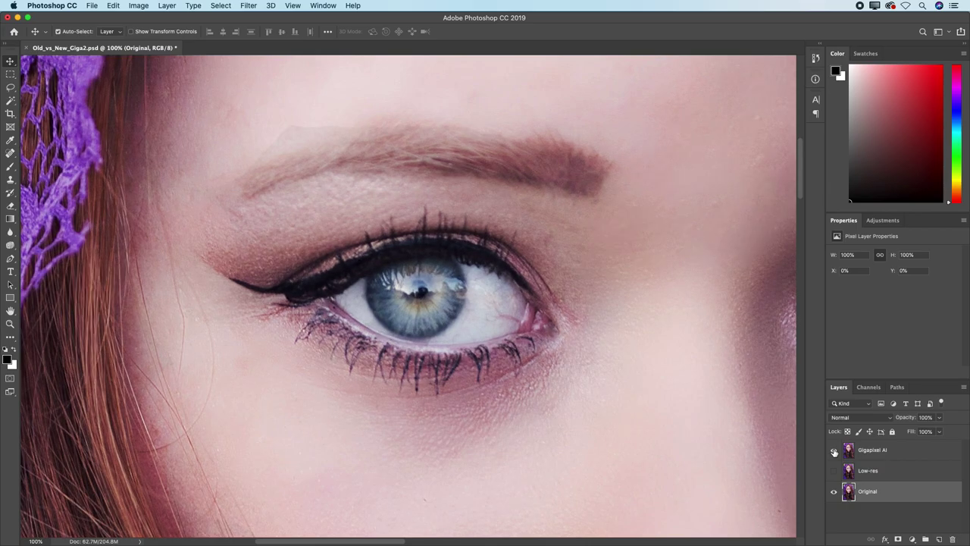
pyautogui.click(835, 451)
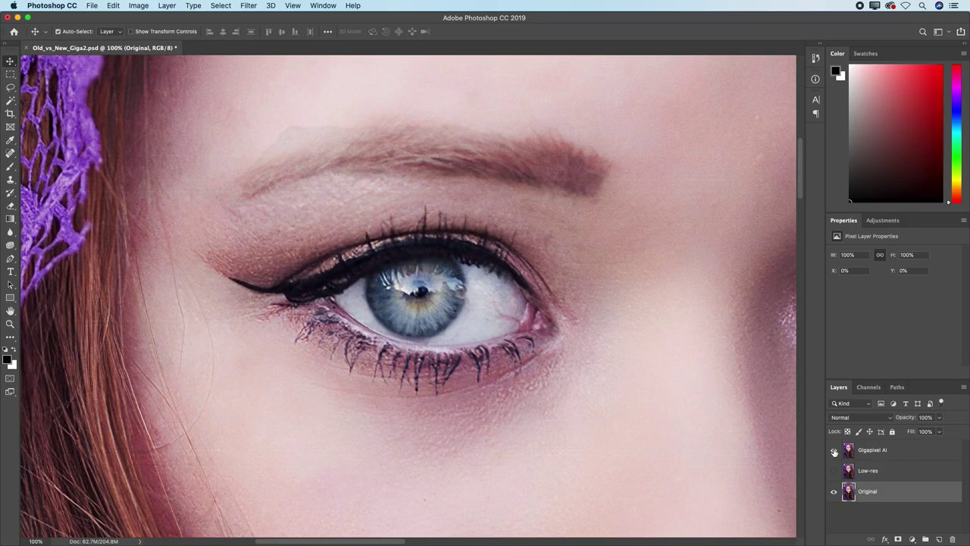
# Step: Zoom out to 66.7% on both eyes and the lace, hide Low-res, and compare Gigapixel AI
pyautogui.press('super+minus')
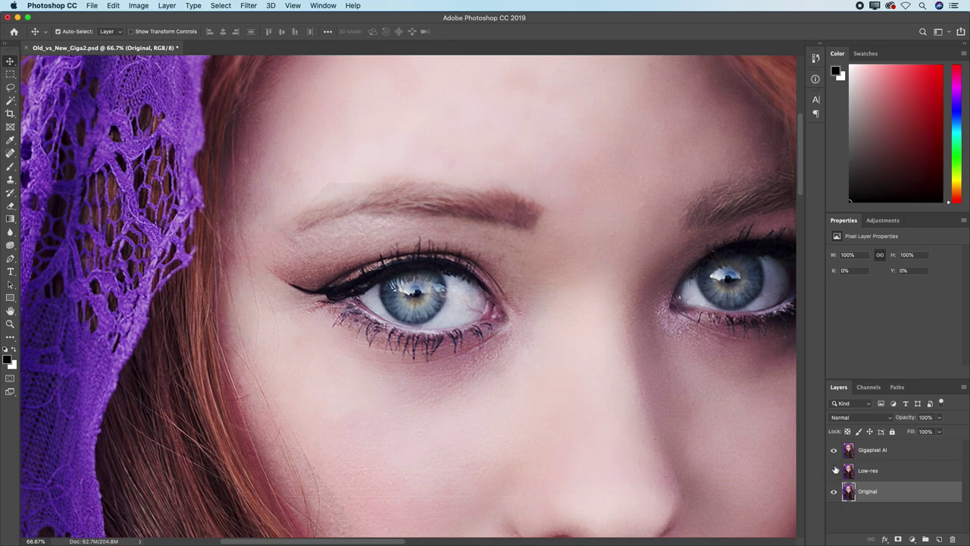
pyautogui.click(835, 470)
pyautogui.click(833, 452)
pyautogui.click(833, 452)
pyautogui.click(834, 451)
# Step: Pan across the cheek, eye and lace, comparing Low-res and Gigapixel AI, ending with both hidden
pyautogui.scroll(5, 288, 440)
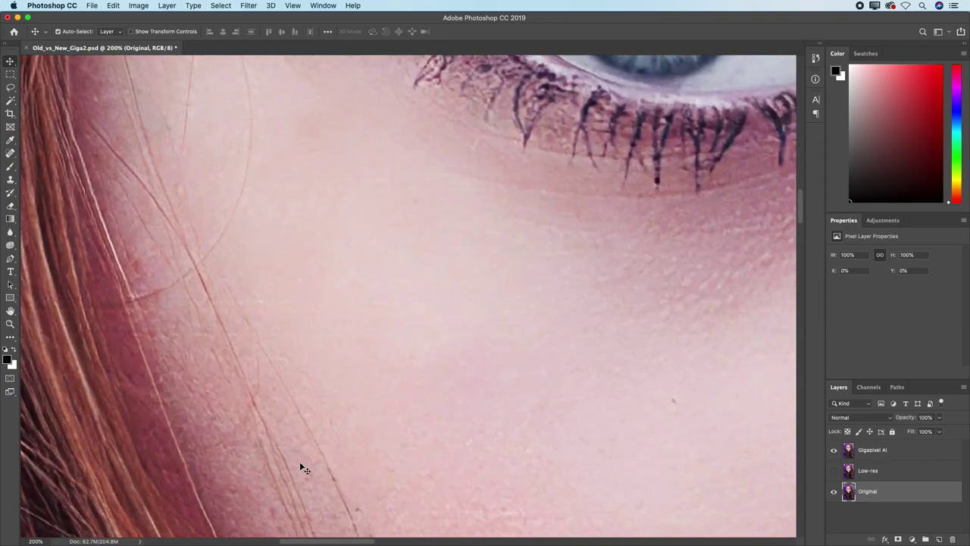
pyautogui.moveTo(303, 466); pyautogui.dragTo(401, 333)
pyautogui.scroll(-3, 437, 431)
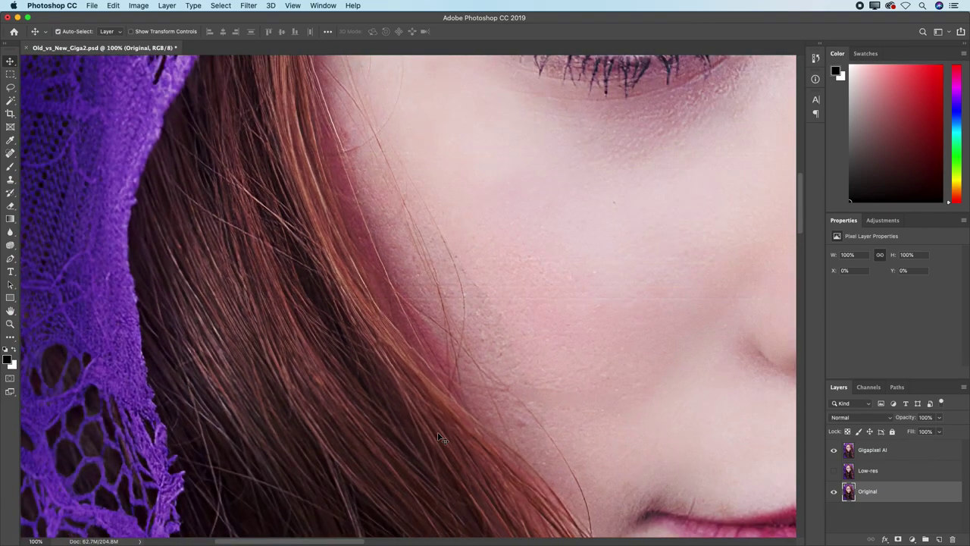
pyautogui.moveTo(436, 152); pyautogui.dragTo(472, 385)
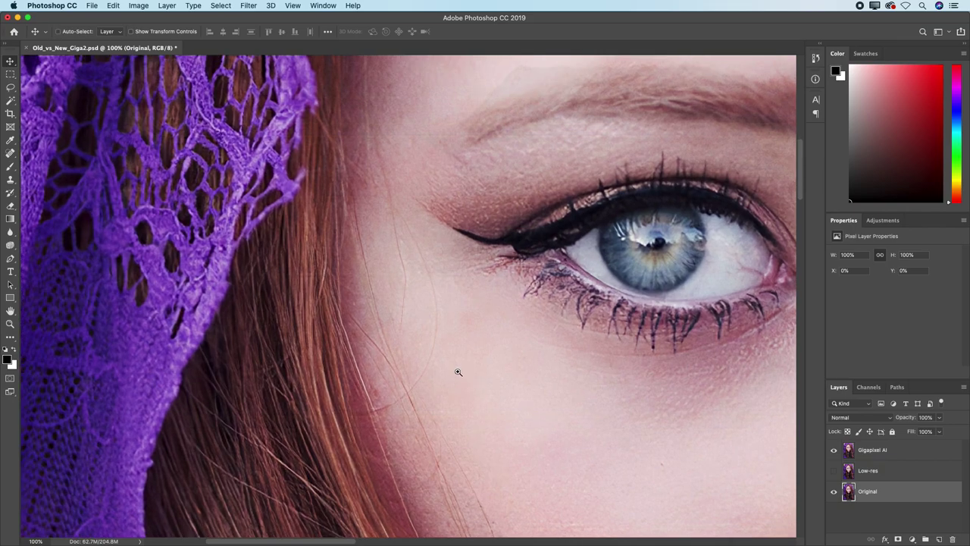
pyautogui.scroll(3, 455, 345)
pyautogui.moveTo(456, 345); pyautogui.dragTo(535, 374)
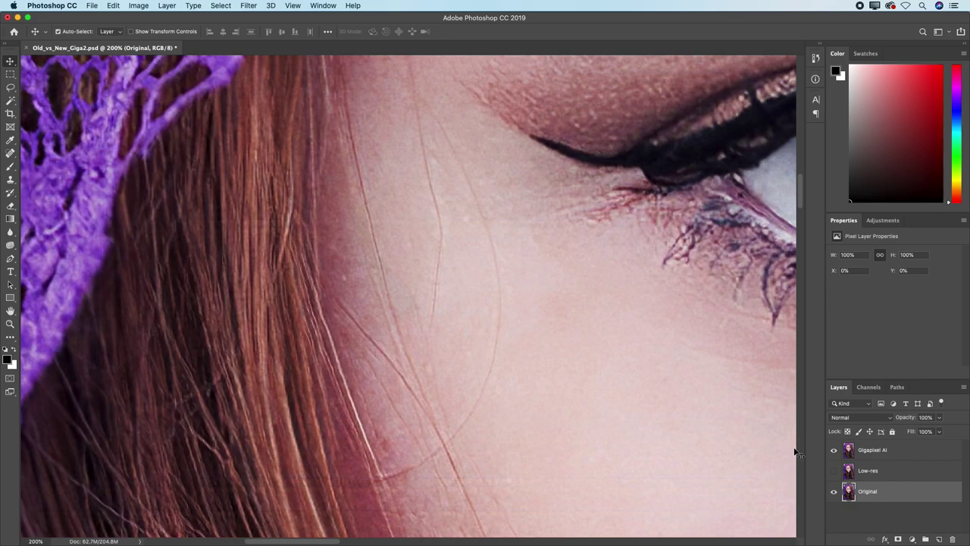
pyautogui.click(834, 450)
pyautogui.click(834, 471)
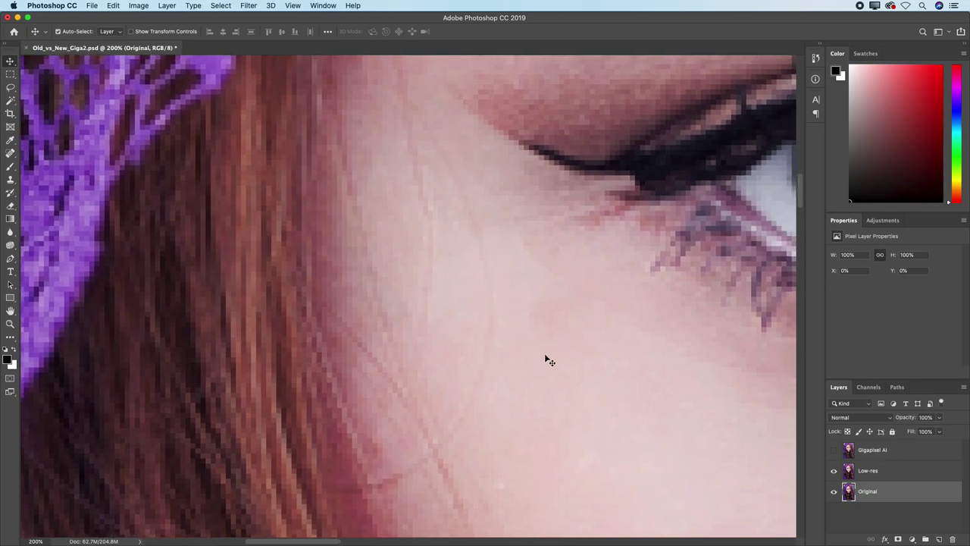
pyautogui.click(834, 450)
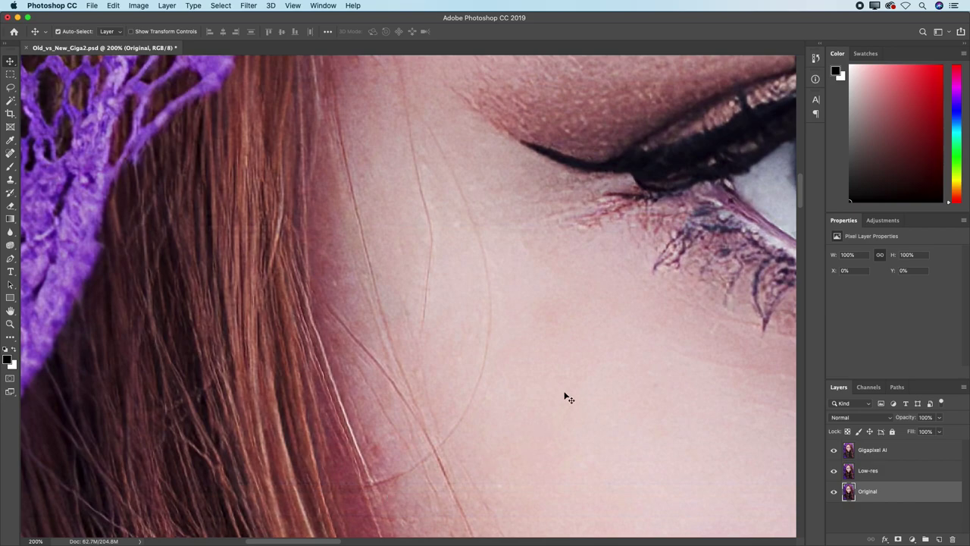
pyautogui.click(833, 471)
pyautogui.click(833, 450)
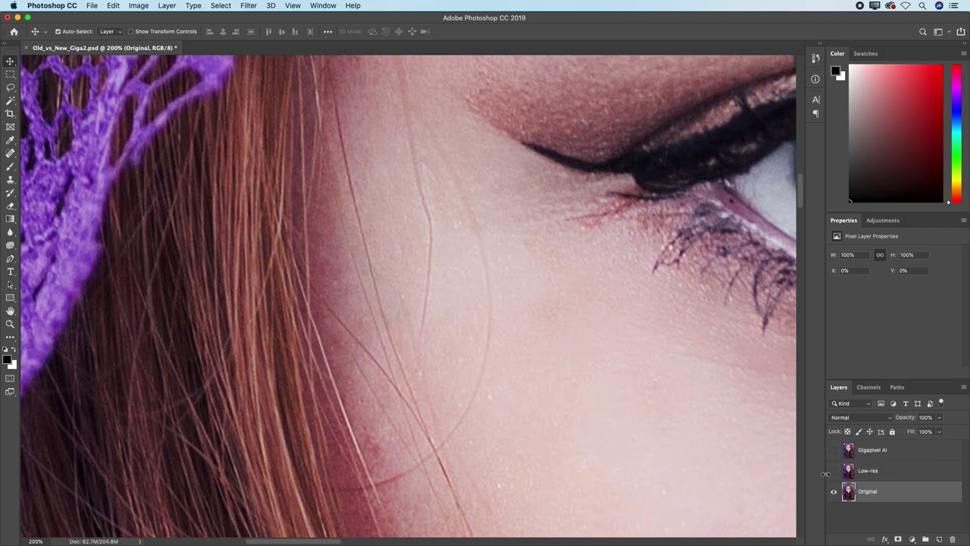
# Step: Toggle Gigapixel AI over the Original to compare the eye and hair detail
pyautogui.click(834, 451)
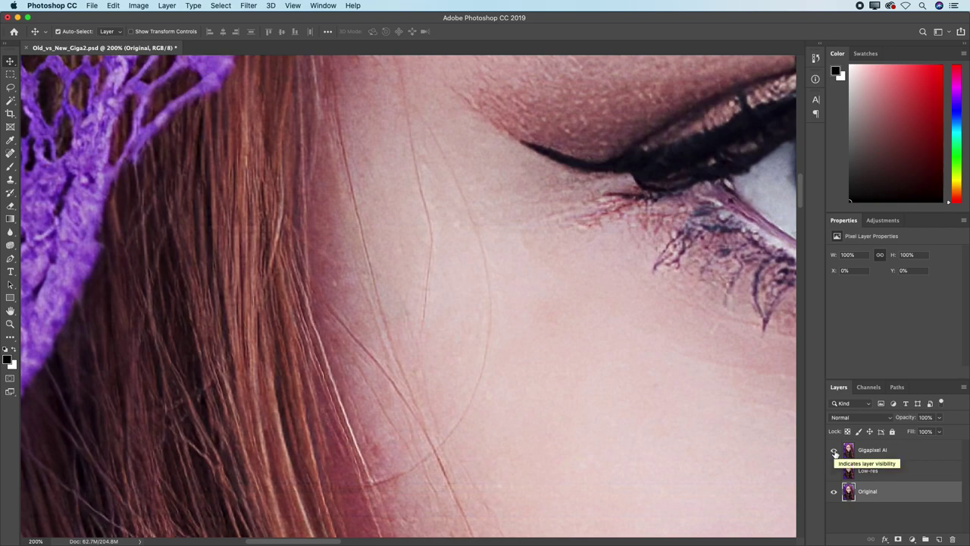
pyautogui.click(835, 451)
pyautogui.click(834, 452)
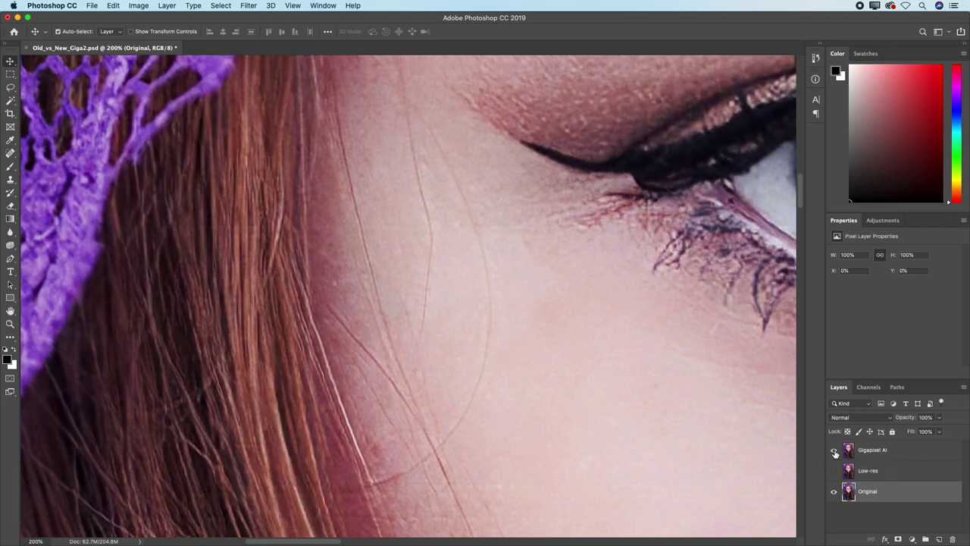
pyautogui.click(834, 452)
# Step: At 100% zoom, toggle Gigapixel AI repeatedly to compare the lace and hair
pyautogui.press('super+1')
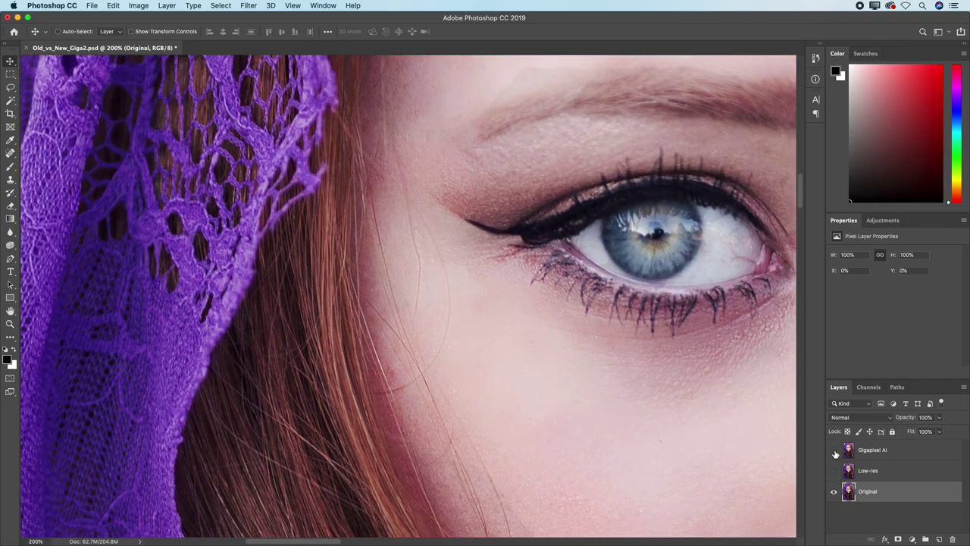
pyautogui.click(835, 451)
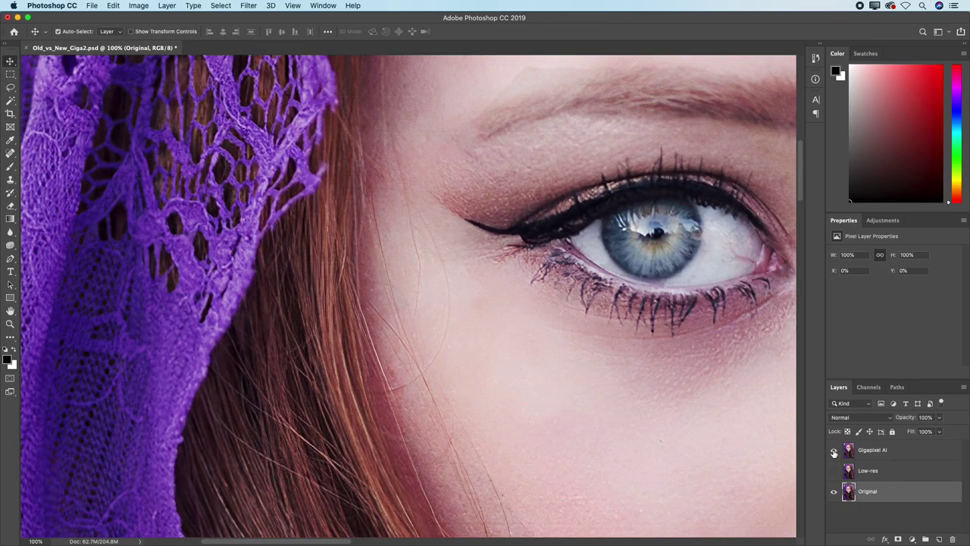
pyautogui.click(834, 452)
pyautogui.click(834, 451)
pyautogui.click(834, 451)
pyautogui.click(835, 451)
pyautogui.click(834, 451)
# Step: Zoom to 200% on the lips and toggle Gigapixel AI to compare them with the Original
pyautogui.click(833, 452)
pyautogui.scroll(-10, 496, 390)
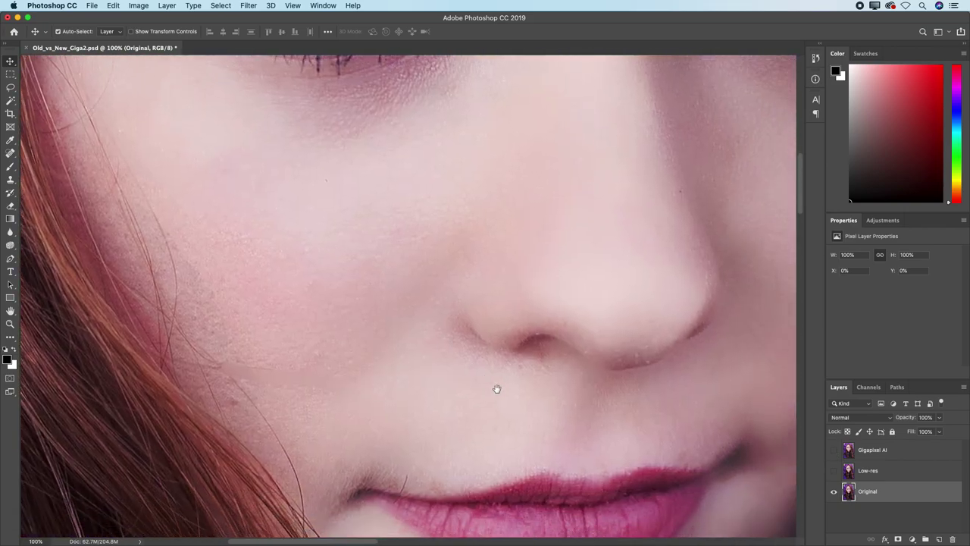
pyautogui.scroll(-2, 455, 346)
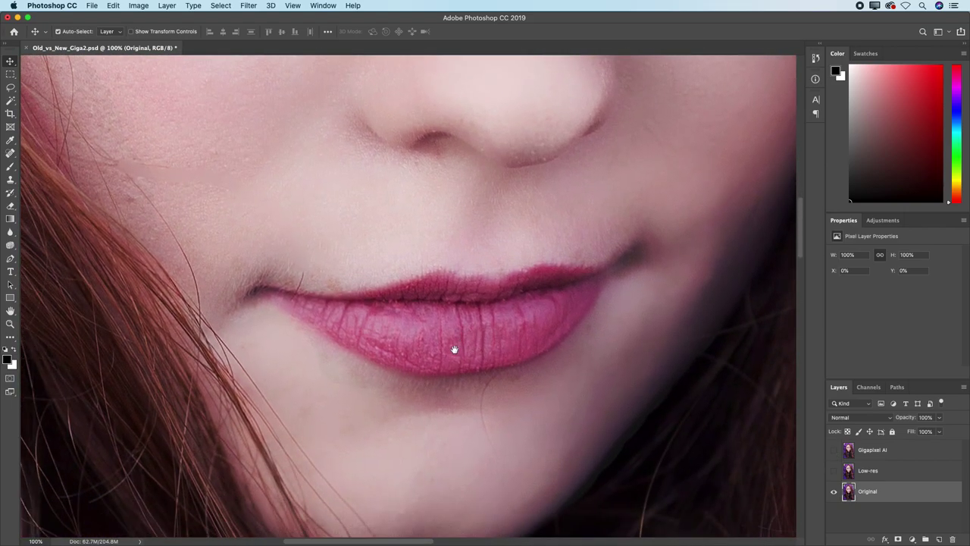
pyautogui.press('super+plus')
pyautogui.scroll(2, 465, 396)
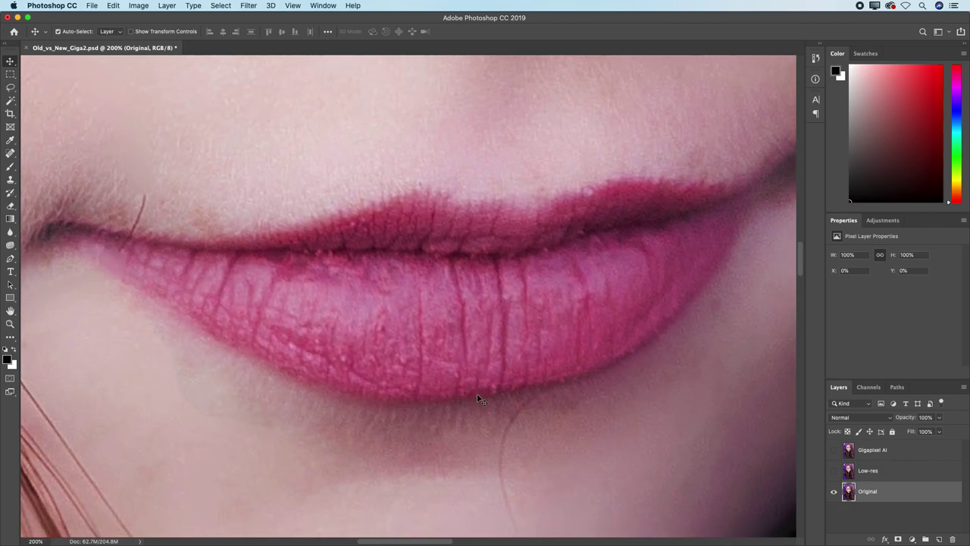
pyautogui.click(834, 451)
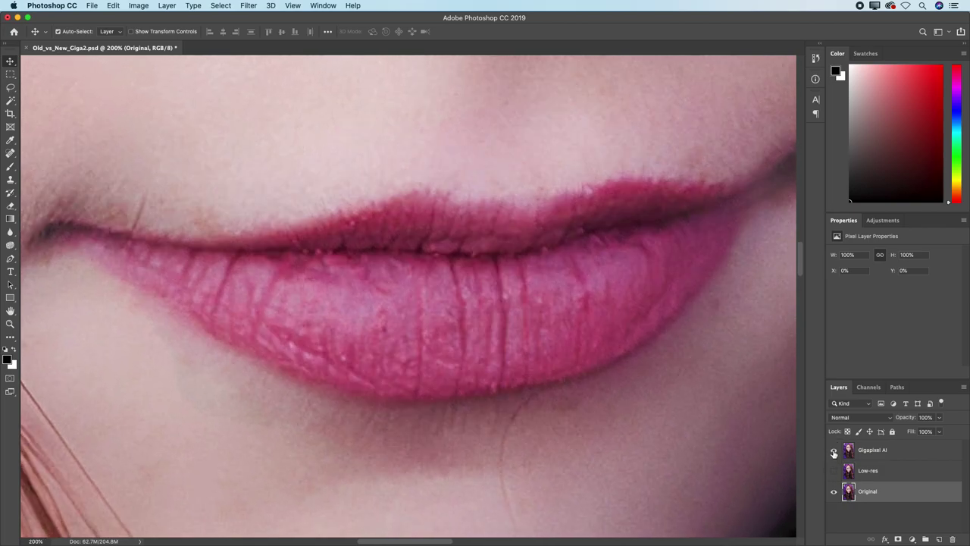
pyautogui.click(834, 452)
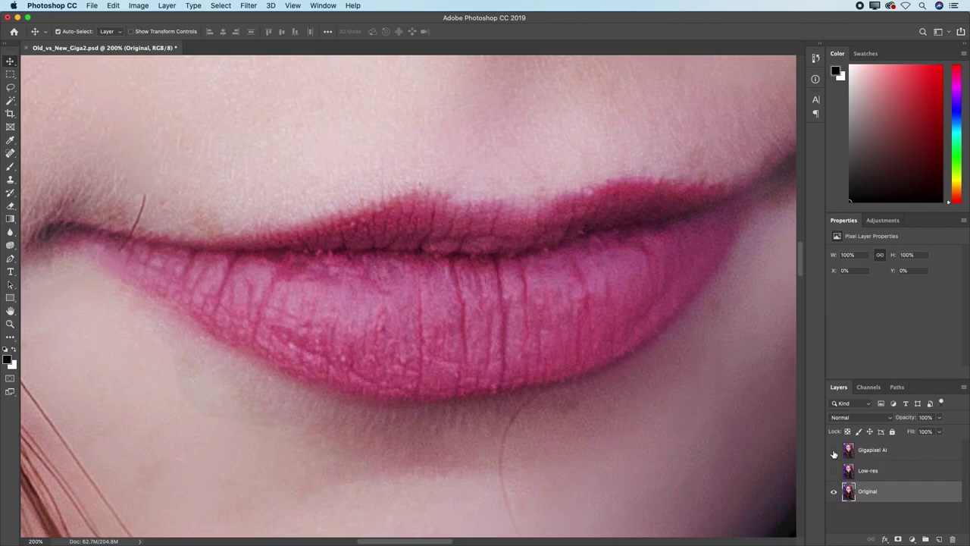
pyautogui.click(833, 452)
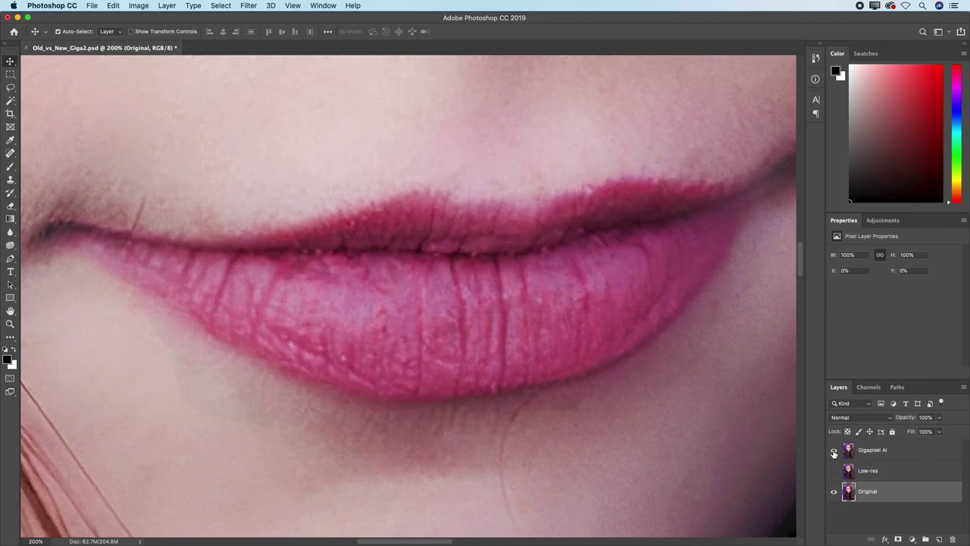
pyautogui.click(834, 452)
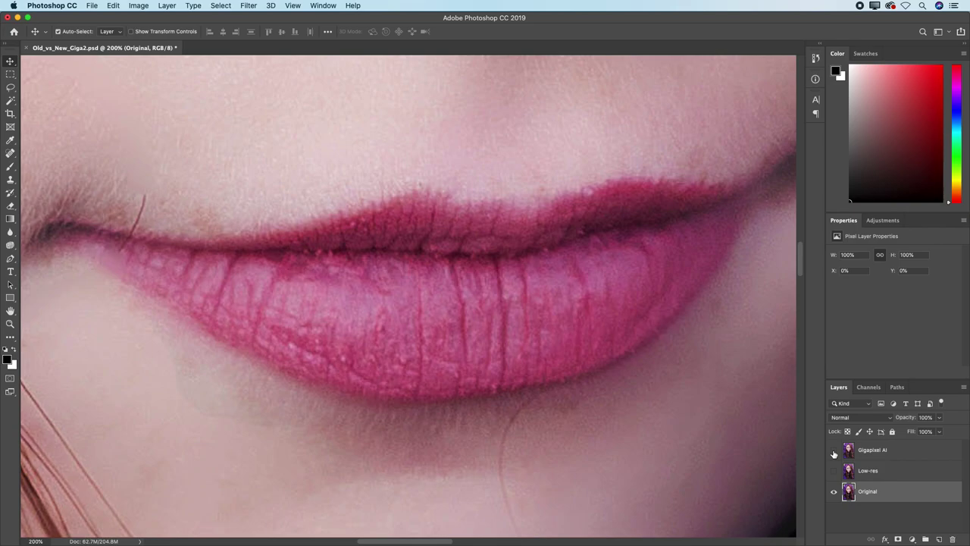
# Step: At 100% around the mouth, toggle Gigapixel AI to compare skin and hair detail
pyautogui.press('super+minus')
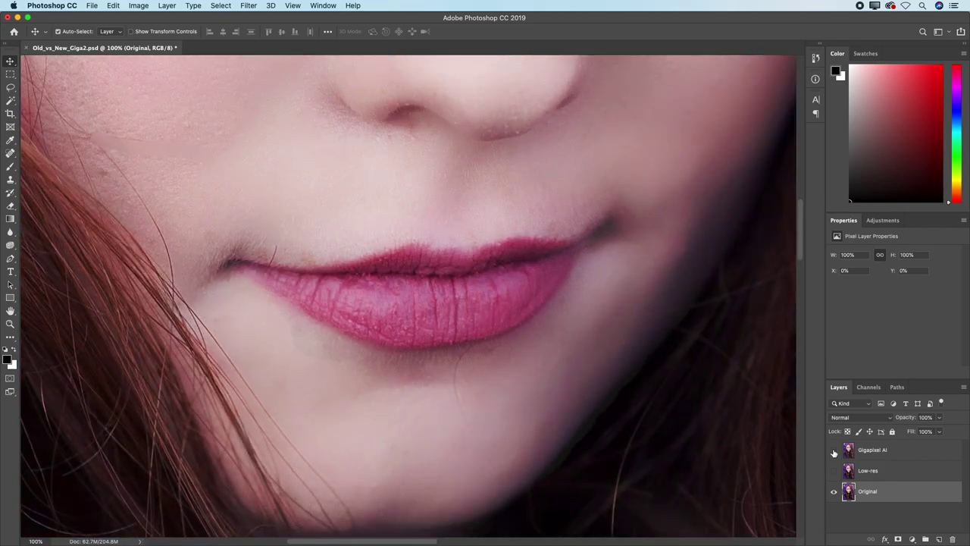
pyautogui.click(833, 451)
pyautogui.click(833, 451)
pyautogui.click(834, 452)
pyautogui.click(833, 452)
pyautogui.click(833, 452)
pyautogui.click(834, 451)
# Step: Return to 200% on the lips and turn on both Low-res and Gigapixel AI
pyautogui.press('super+equal')
pyautogui.moveTo(500, 351); pyautogui.dragTo(588, 369)
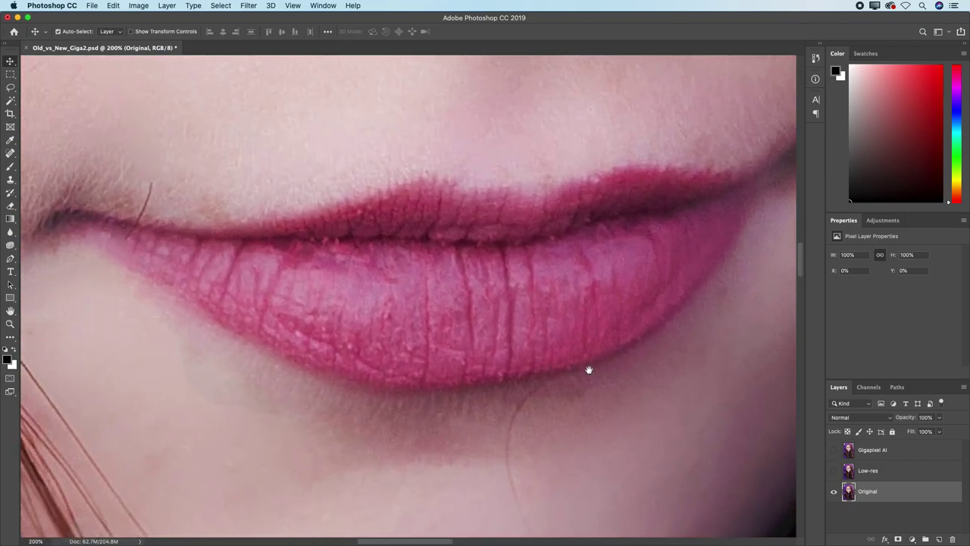
pyautogui.click(834, 470)
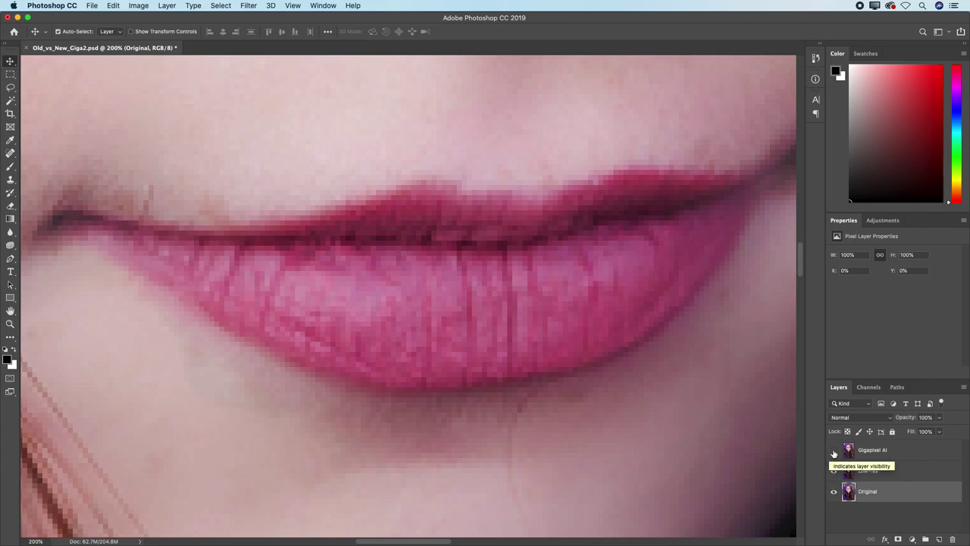
pyautogui.click(834, 451)
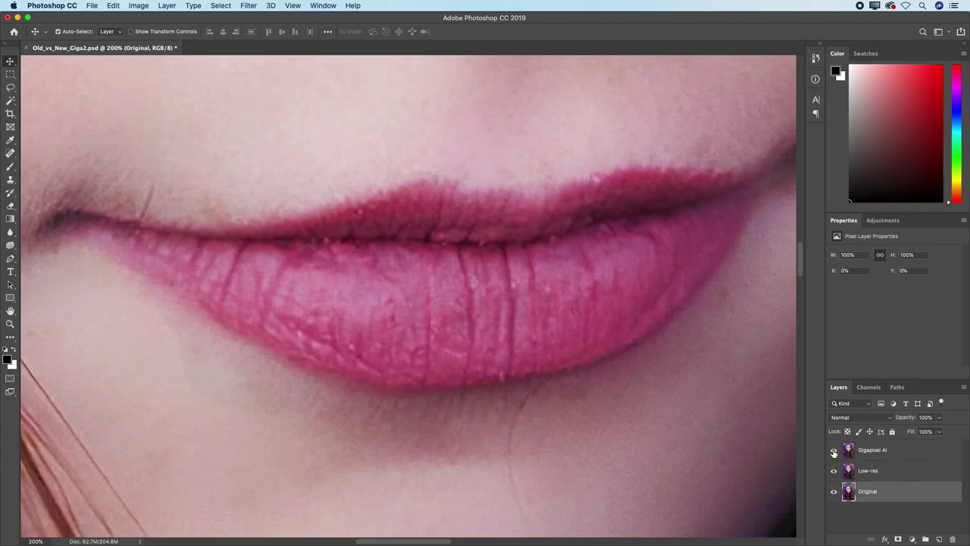
# Step: Fit the portrait on screen, zoom into the lace netting, and hide Low-res
pyautogui.press('super+0')
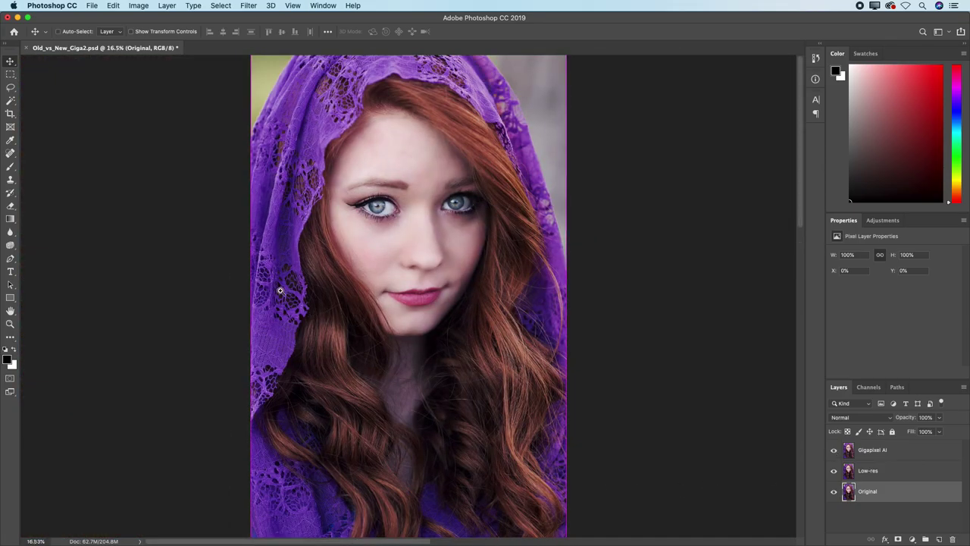
pyautogui.scroll(2, 279, 295)
pyautogui.scroll(3, 282, 409)
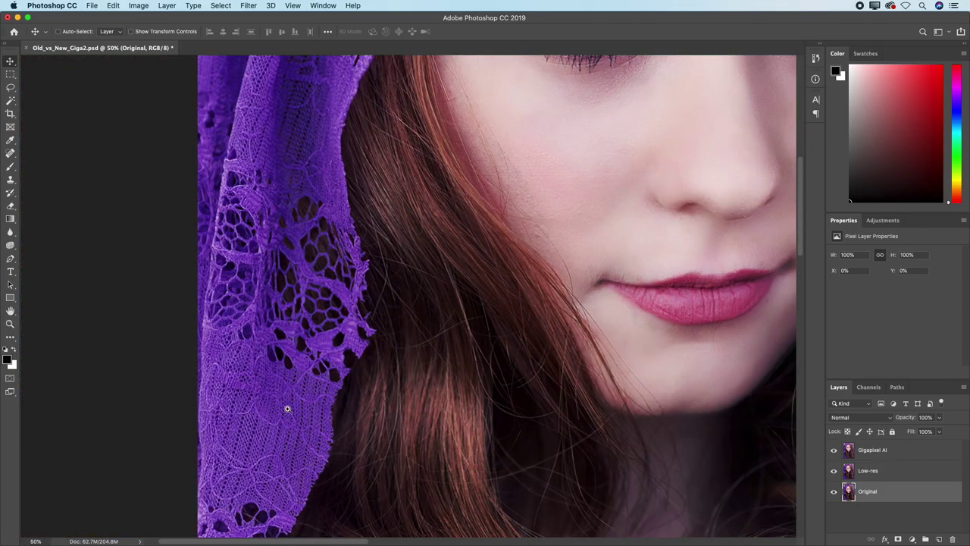
pyautogui.scroll(1, 283, 409)
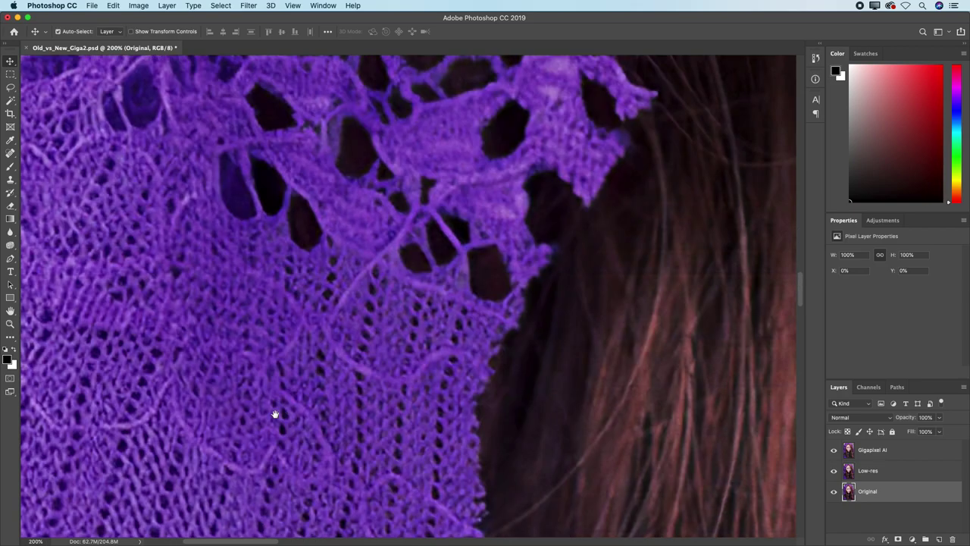
pyautogui.moveTo(273, 412); pyautogui.dragTo(487, 361)
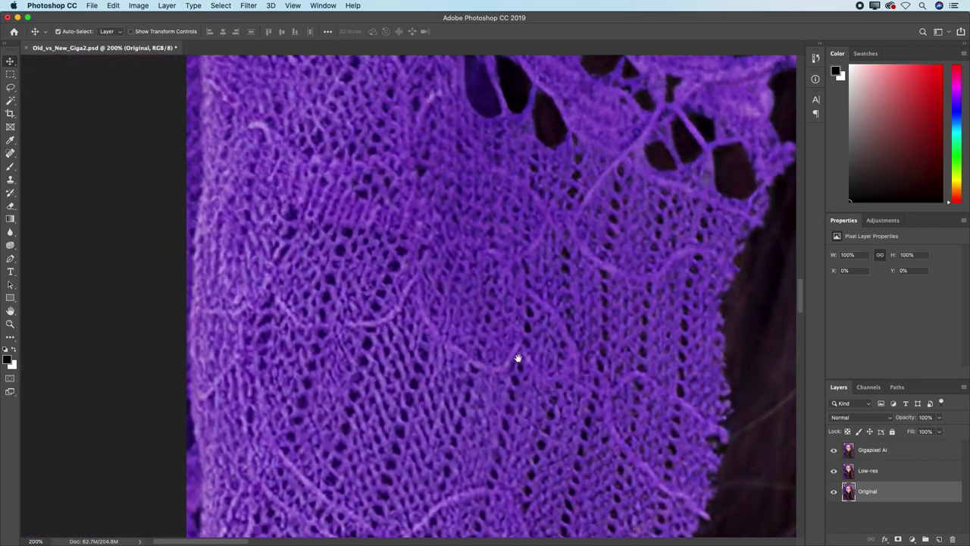
pyautogui.moveTo(582, 365); pyautogui.dragTo(577, 365)
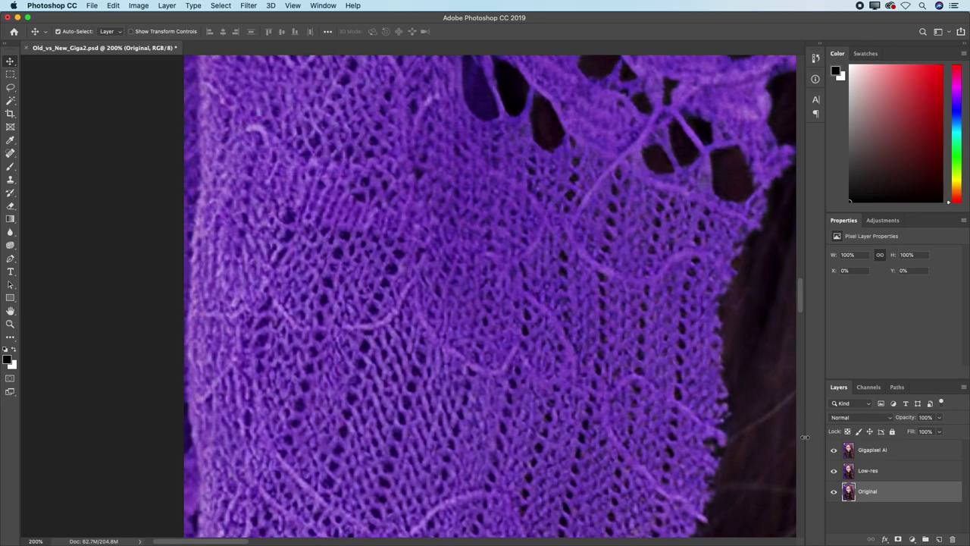
pyautogui.click(834, 471)
# Step: Toggle Gigapixel AI to compare the lace knit texture, ending with it hidden
pyautogui.click(833, 451)
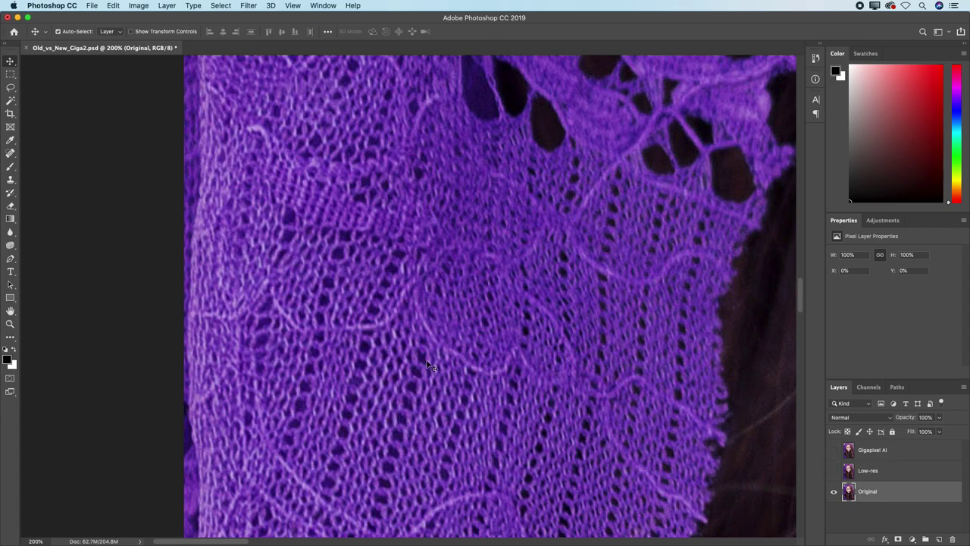
pyautogui.click(833, 450)
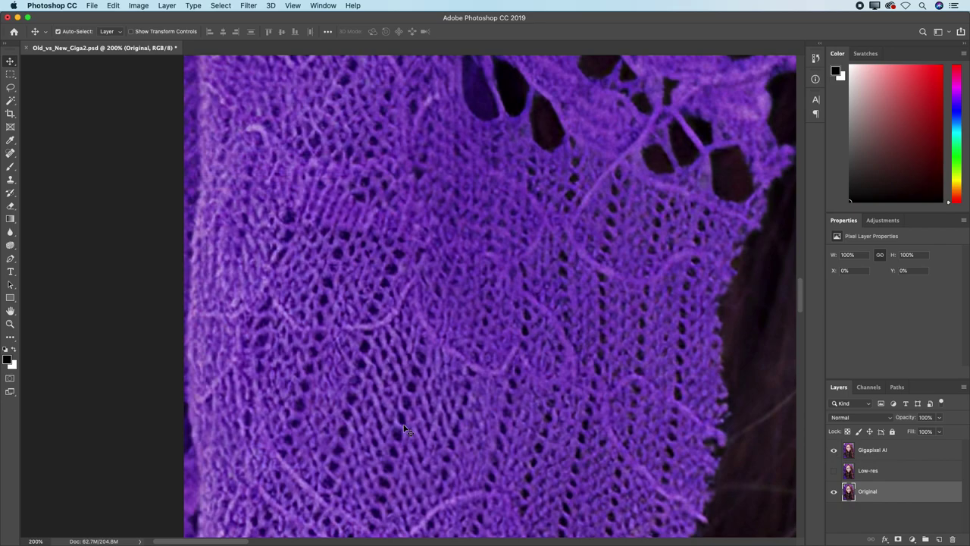
pyautogui.click(833, 450)
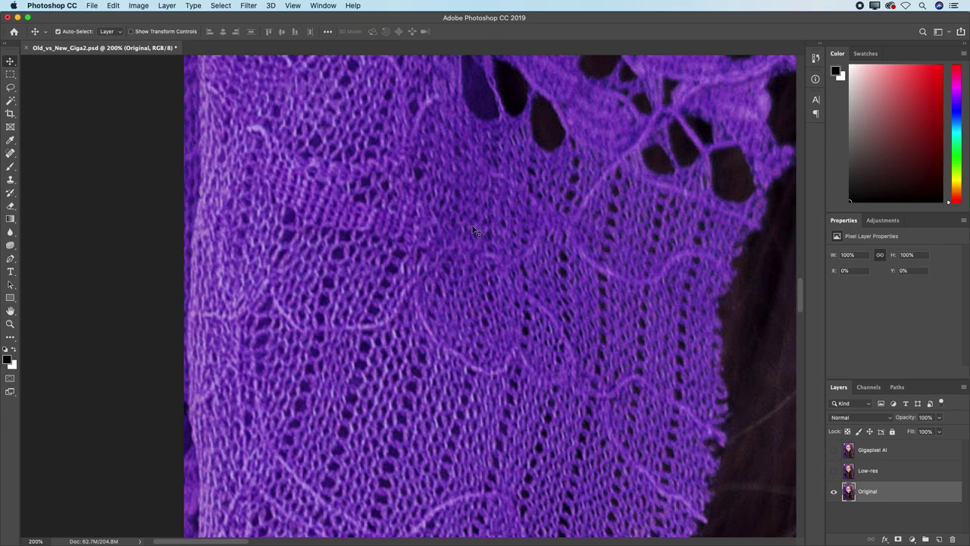
pyautogui.click(833, 451)
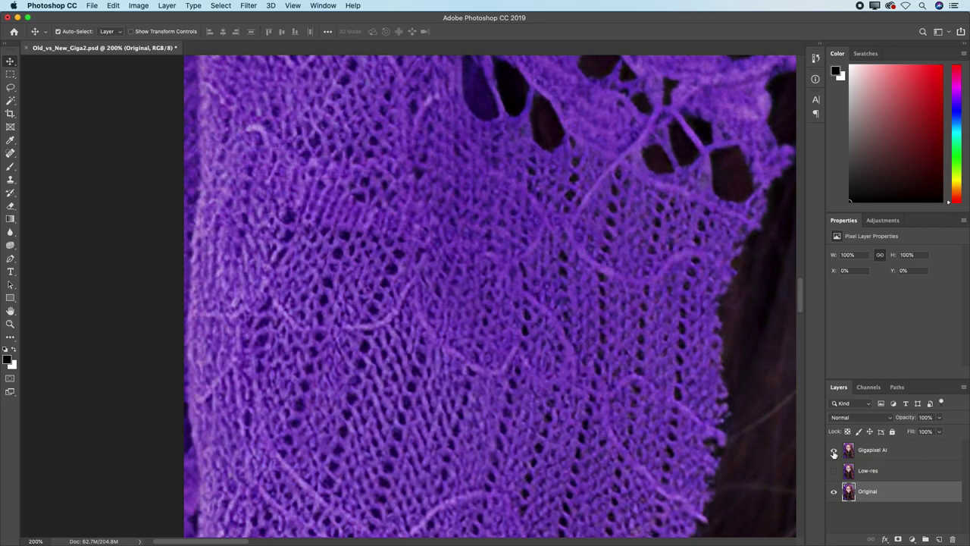
pyautogui.click(834, 451)
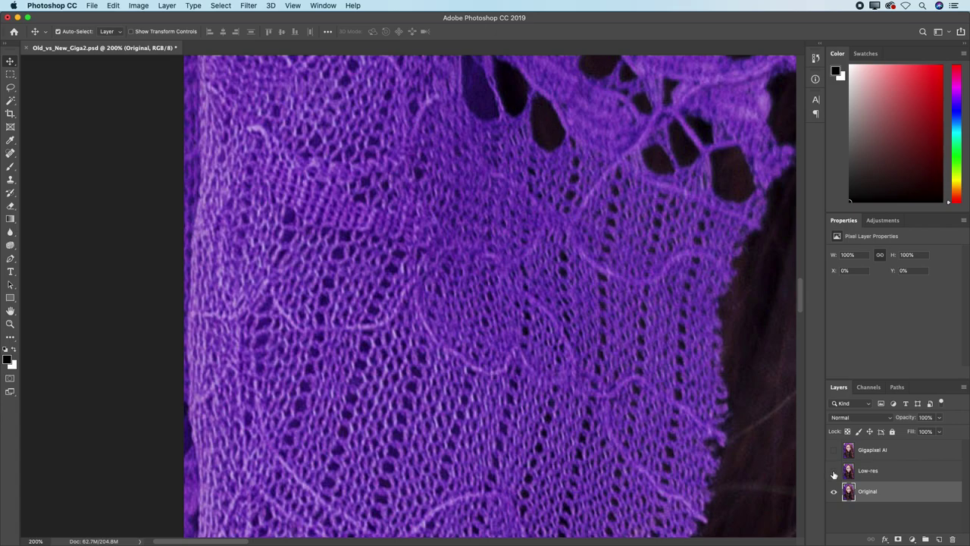
# Step: Compare Low-res and Gigapixel AI on the lace, ending with Low-res hidden and Gigapixel AI shown
pyautogui.click(834, 472)
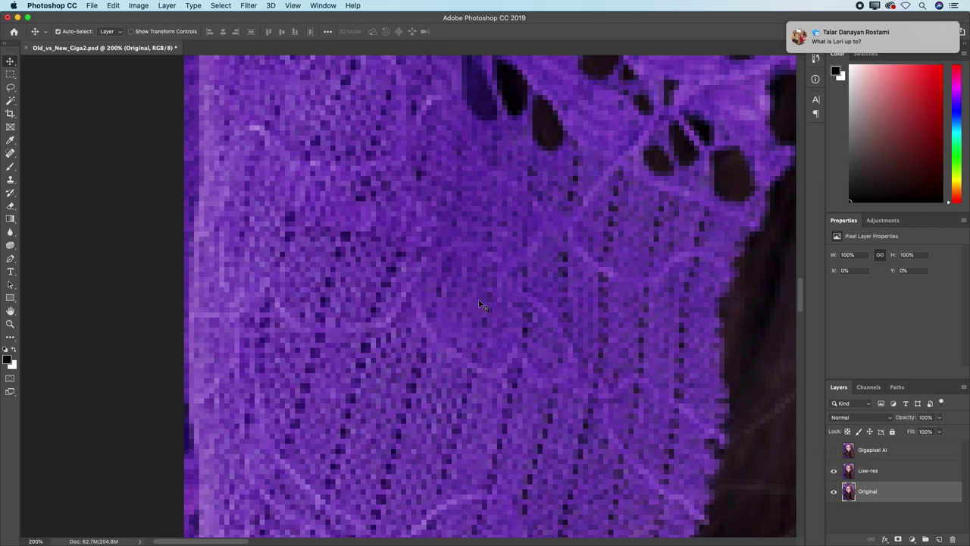
pyautogui.click(833, 450)
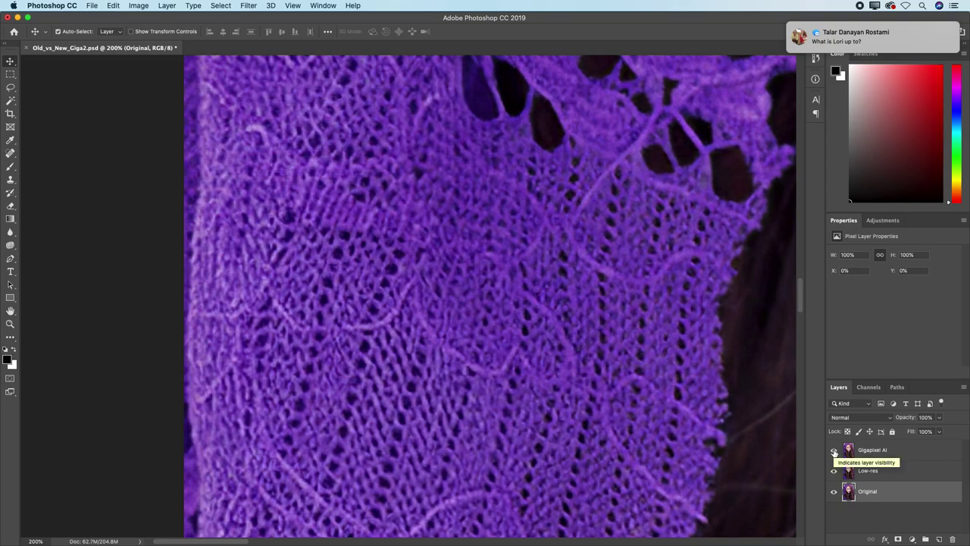
pyautogui.click(833, 450)
pyautogui.click(833, 471)
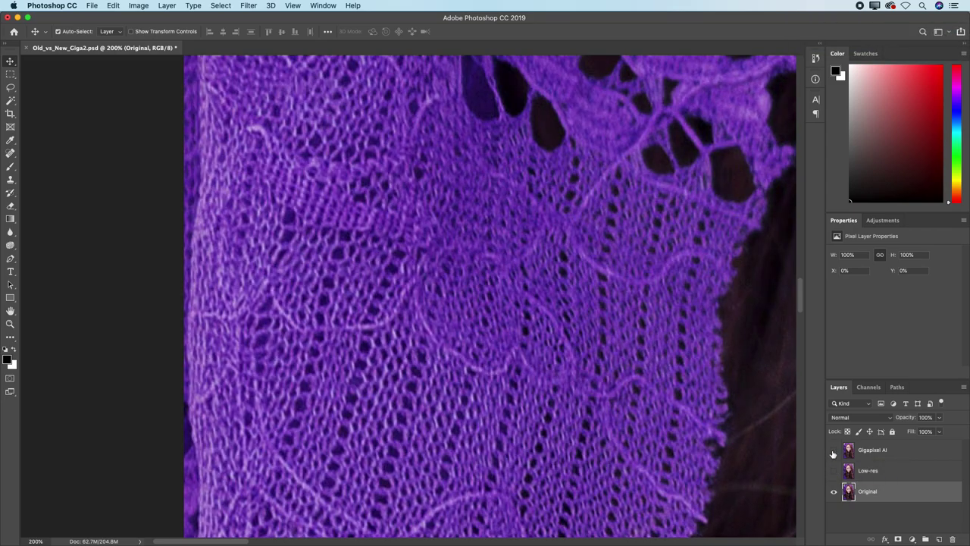
pyautogui.click(833, 450)
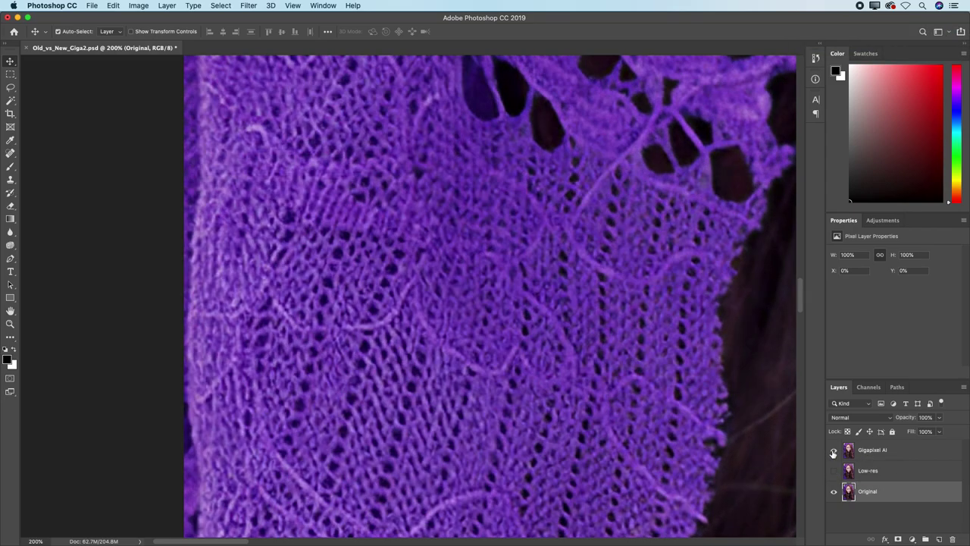
pyautogui.press('super+0')
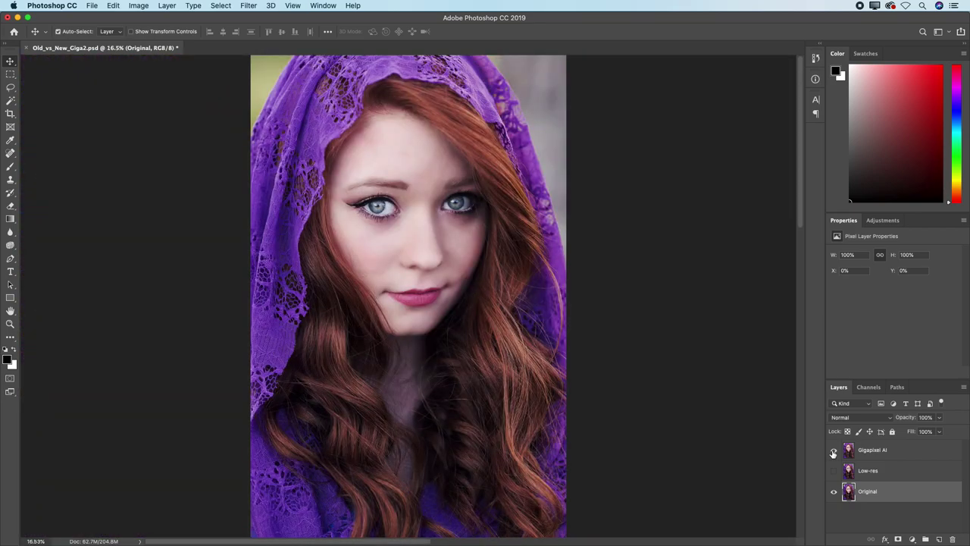